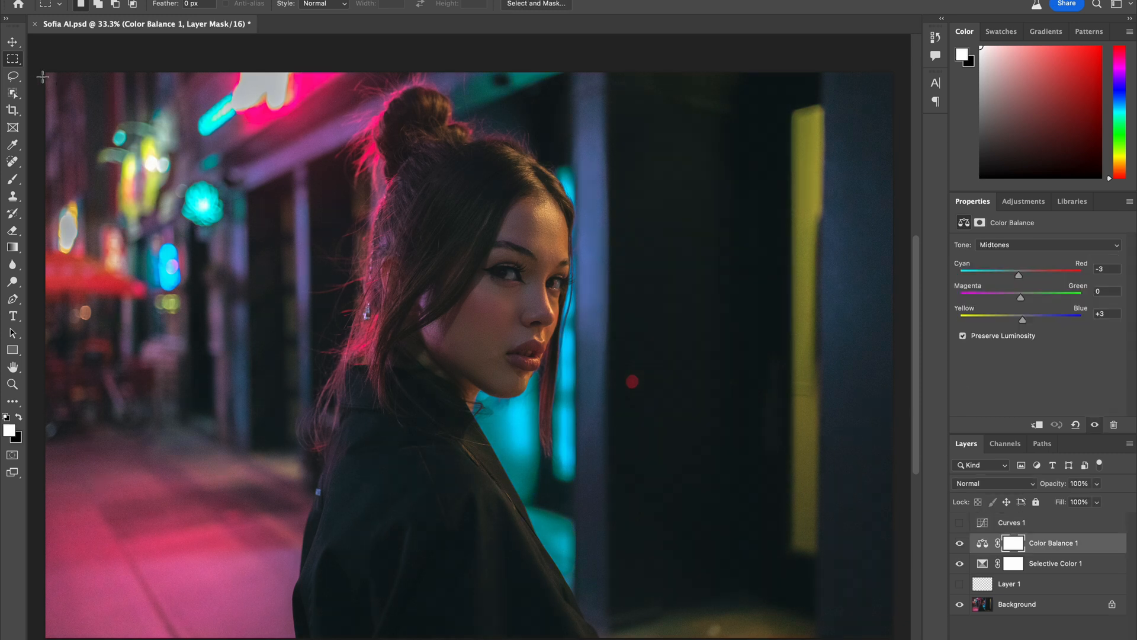
Select the street background along the photo's left side with a rectangular selection and run Generative Fill with a blank prompt
drag(37, 62, 291, 635)
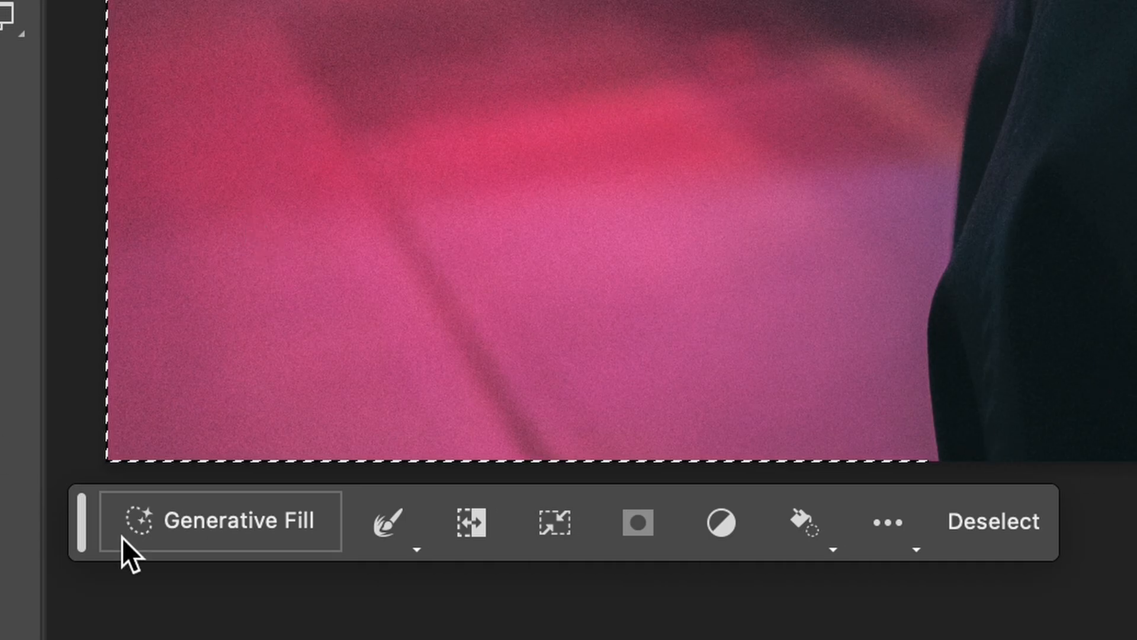
click(186, 536)
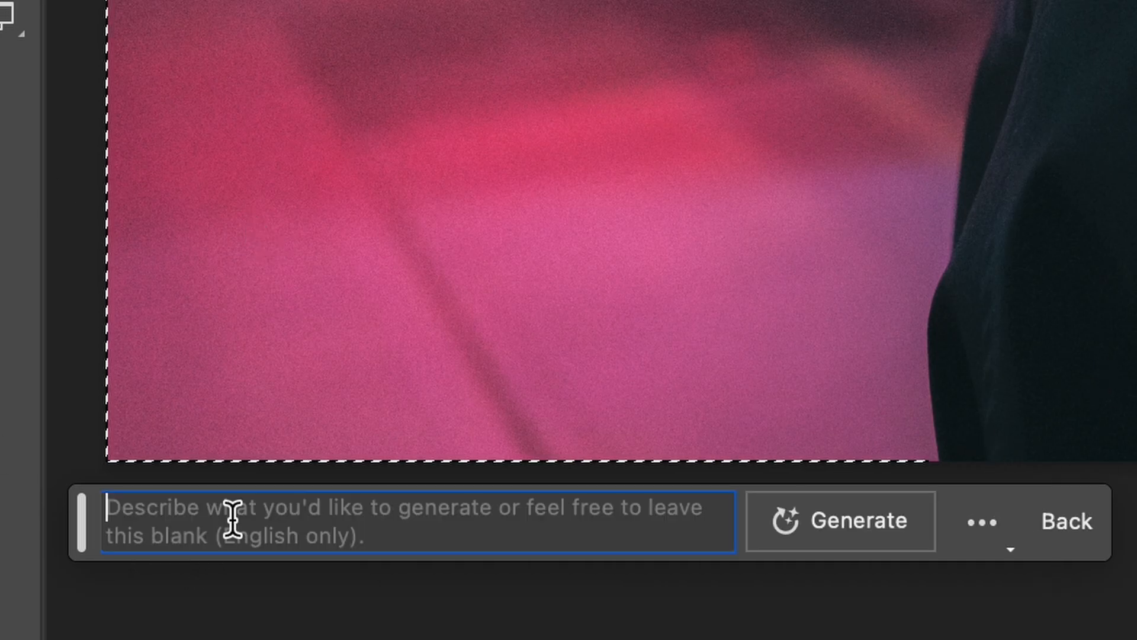
click(884, 524)
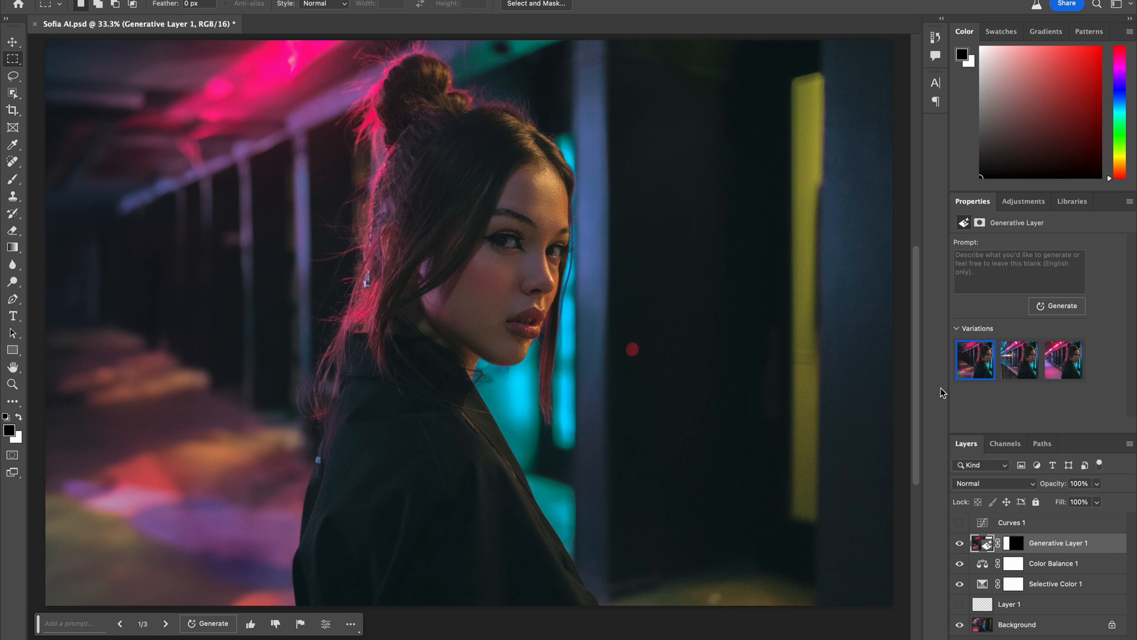
Preview the left background's generated variations, choose the third one, and compare it with the original by toggling the layer's visibility
click(1013, 369)
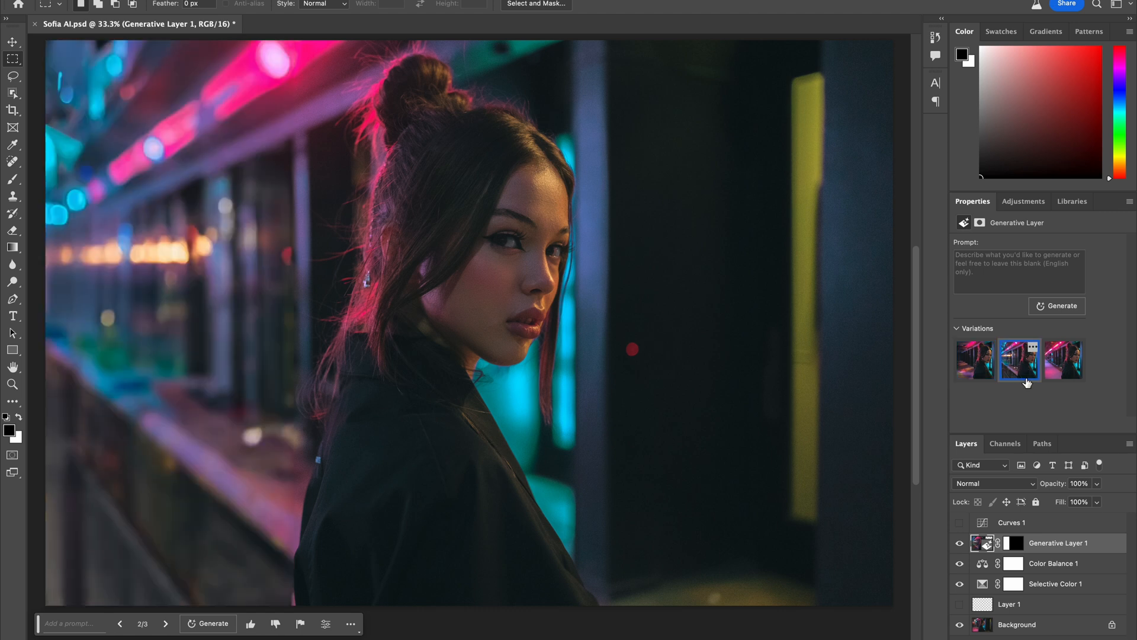
click(1055, 378)
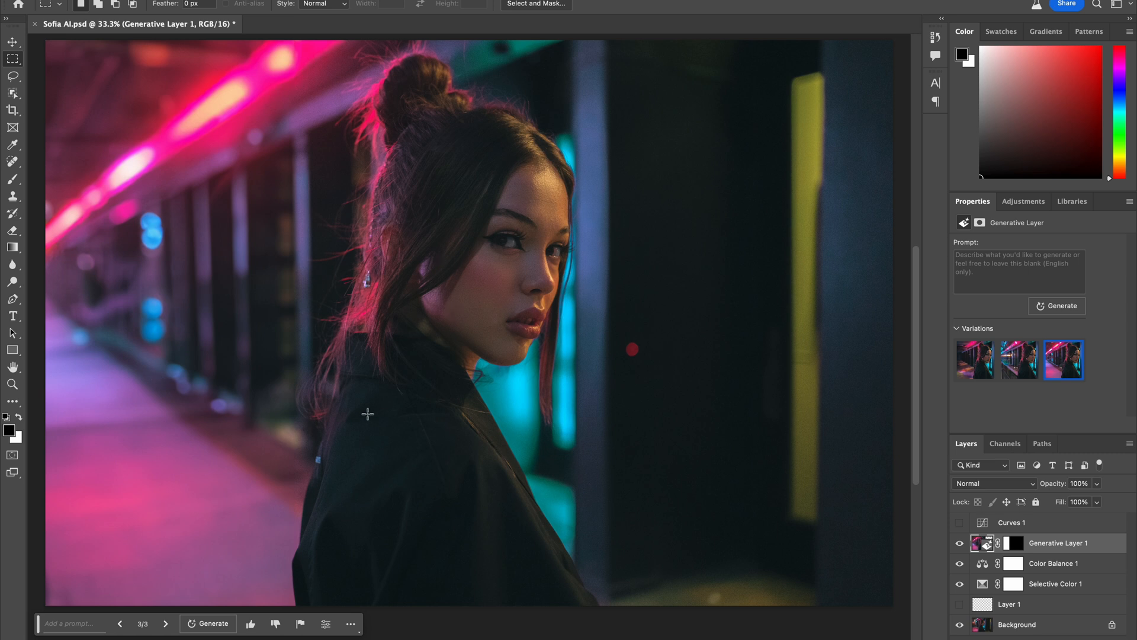
click(960, 544)
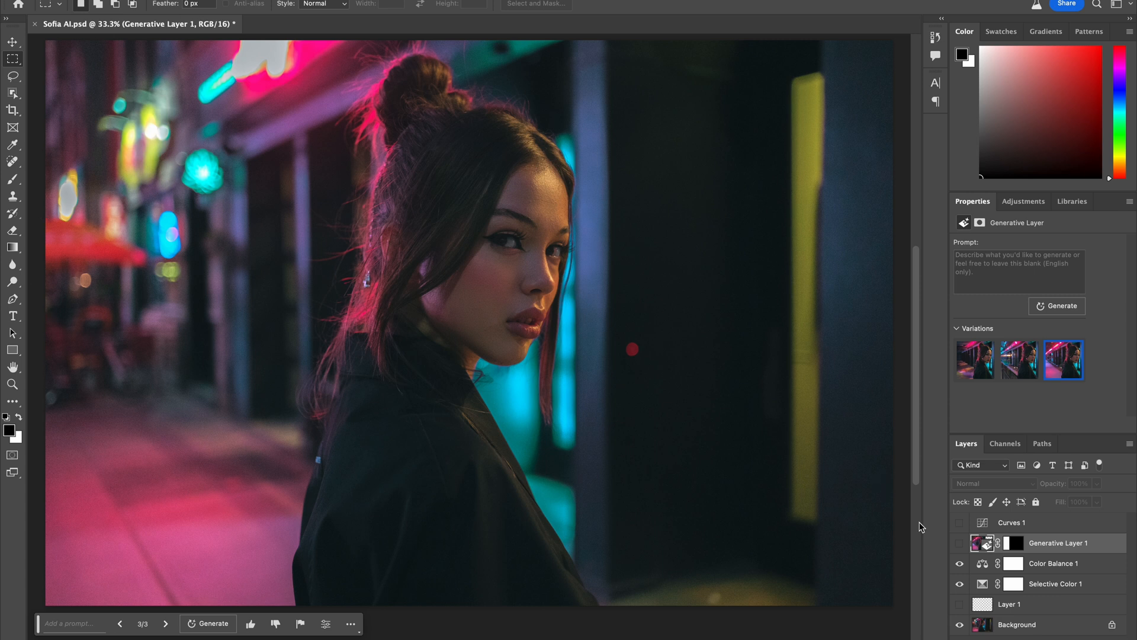
click(960, 544)
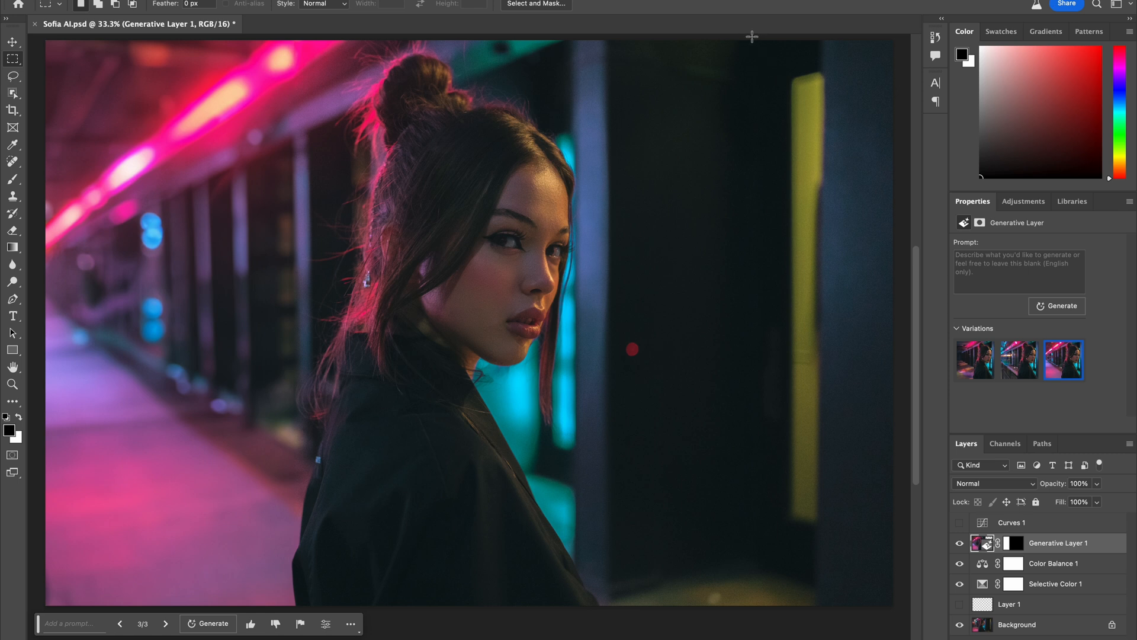
Select the strip with the yellow light at the photo's right edge, run Generative Fill with a blank prompt, and generate a second set of variations
drag(752, 36, 893, 593)
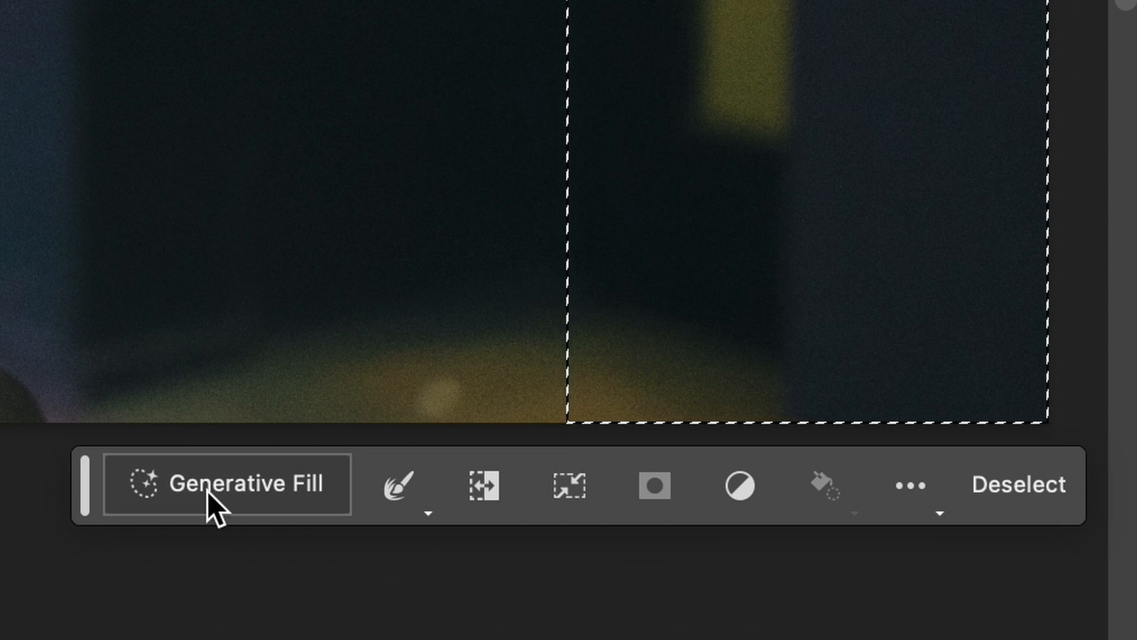
click(207, 491)
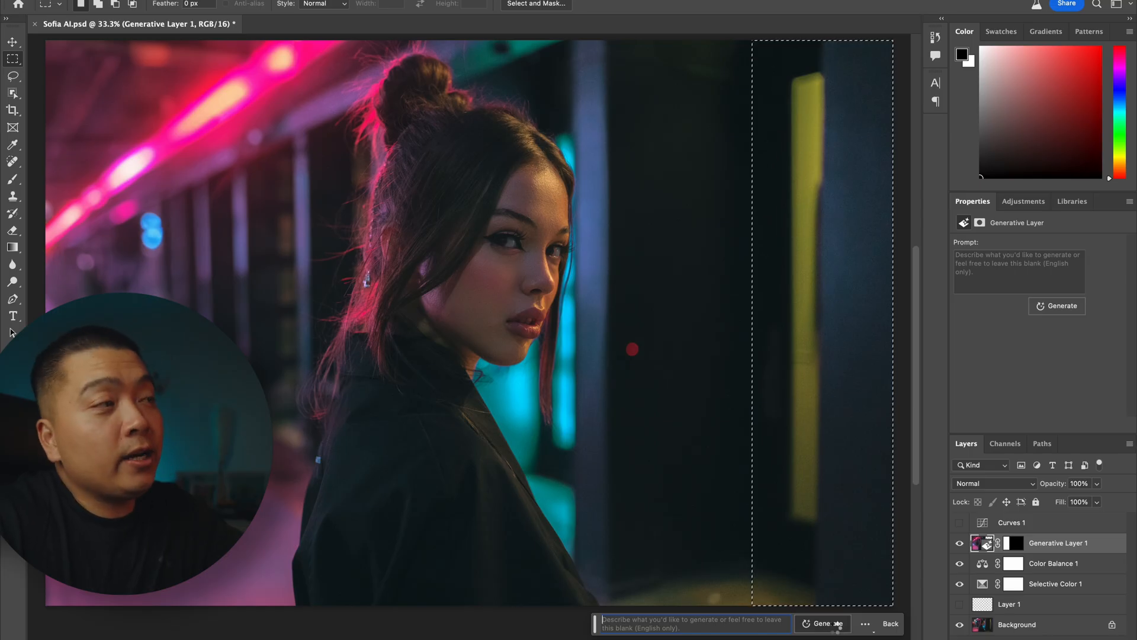
click(836, 624)
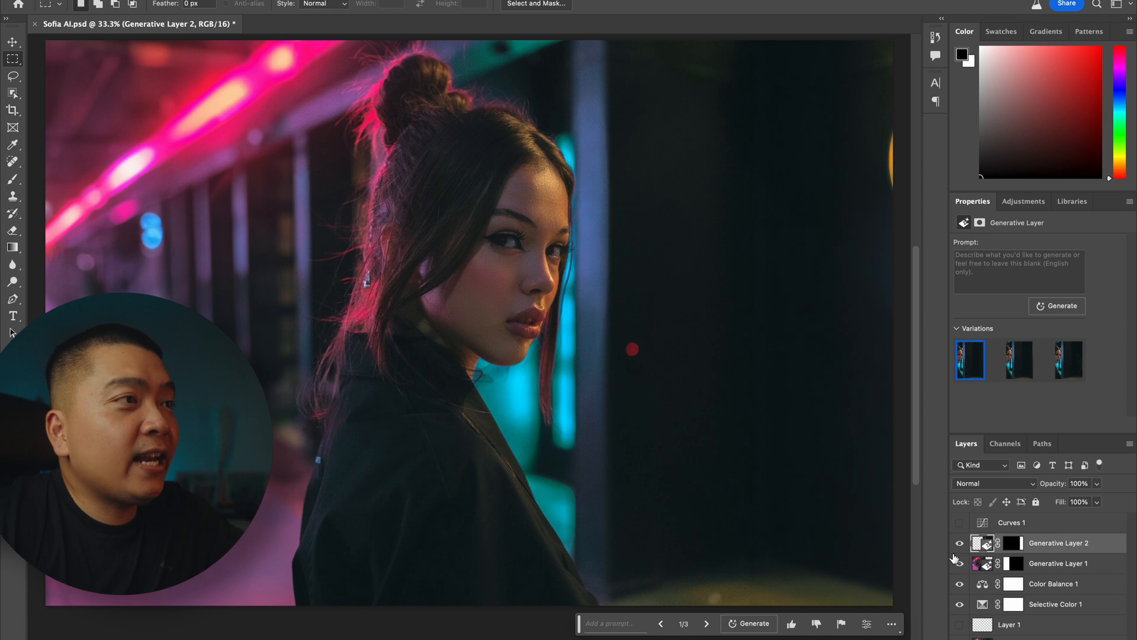
click(761, 626)
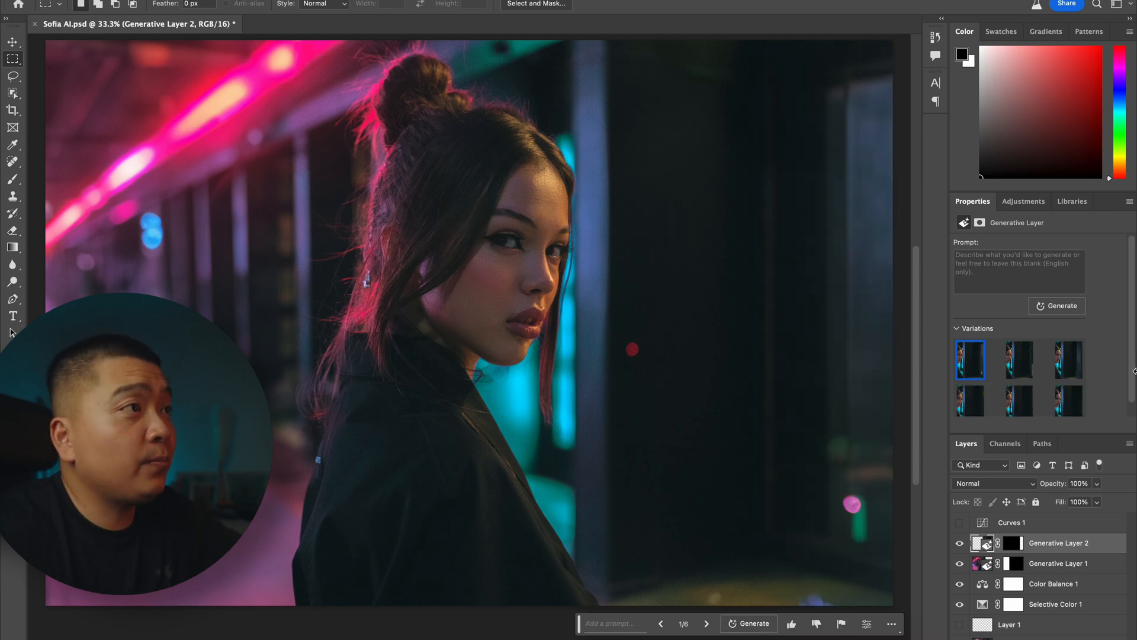
Compare the right-edge fill with the original and examine its first three variations, returning to the first one
click(960, 543)
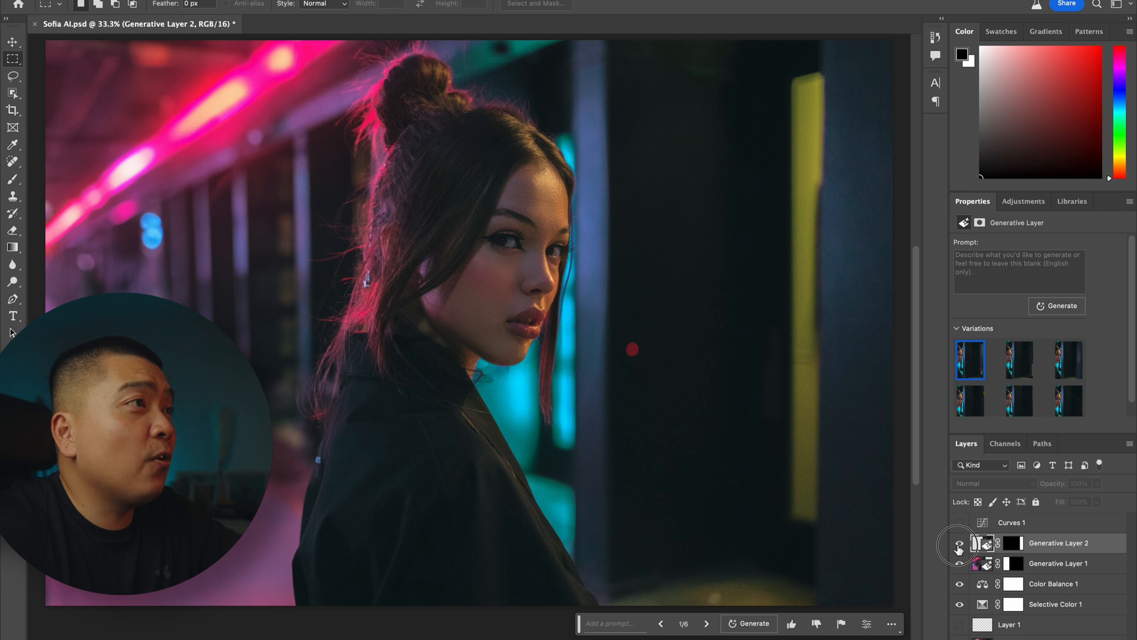
click(959, 544)
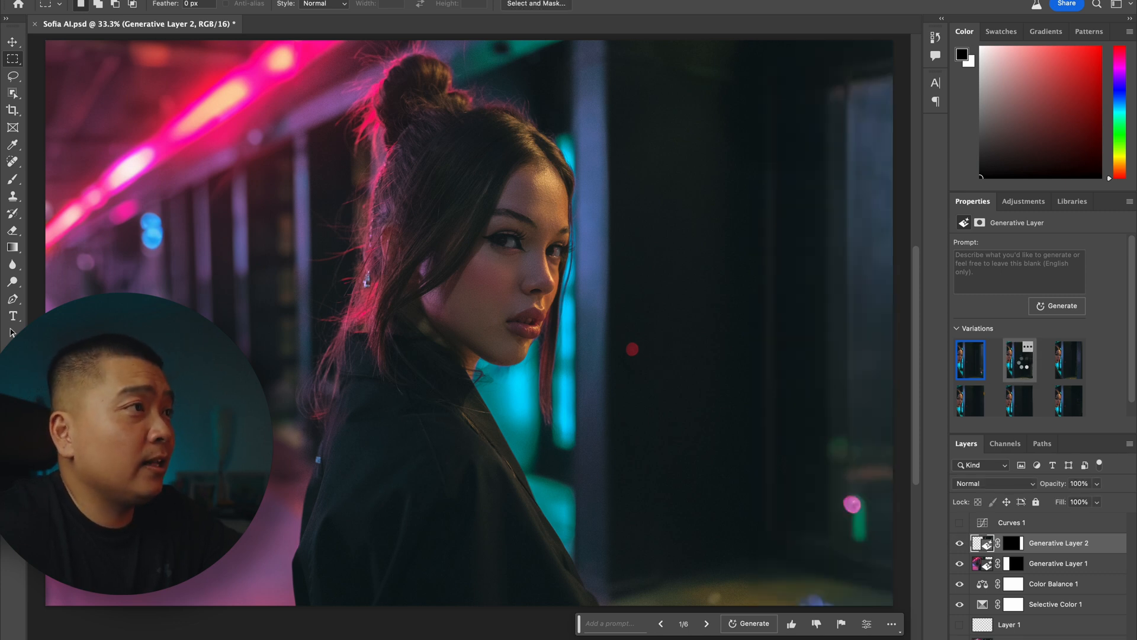
click(1036, 373)
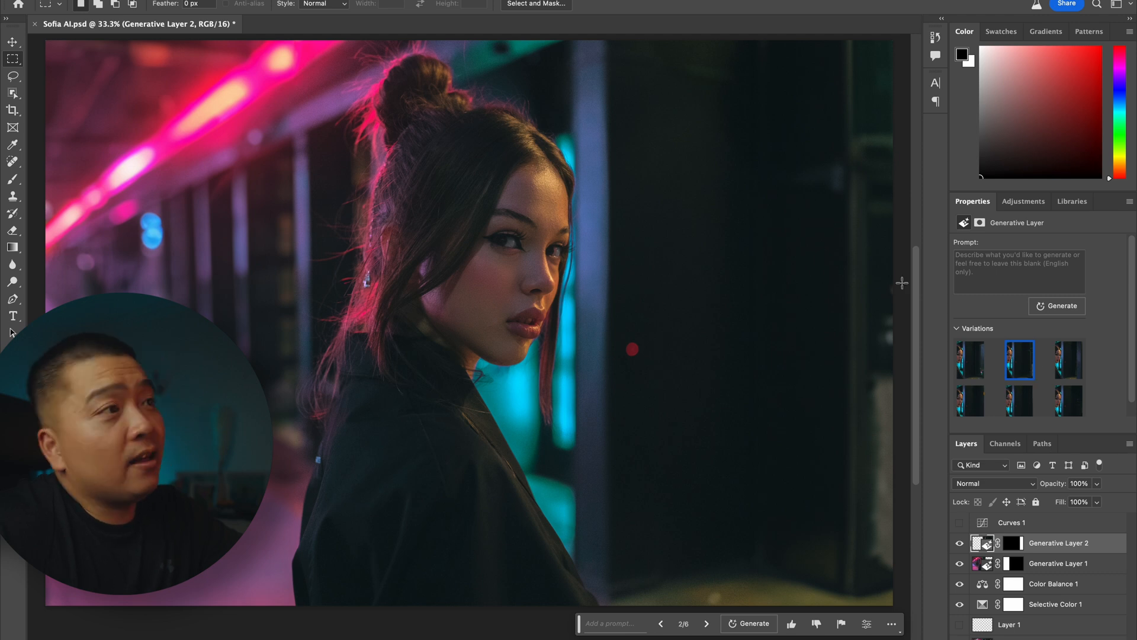
click(1075, 369)
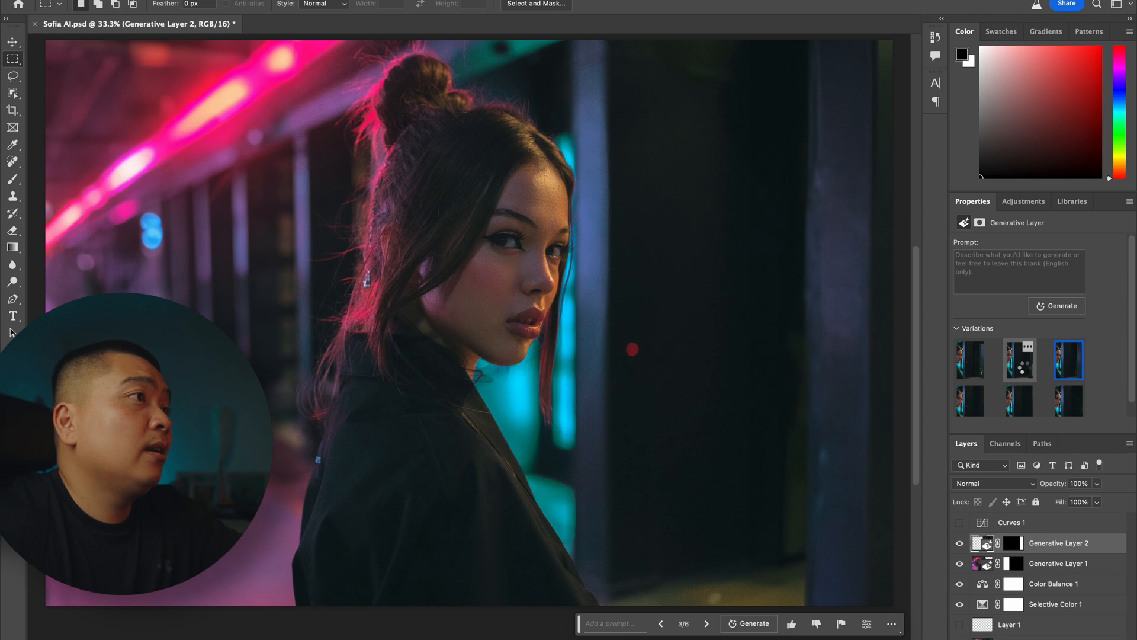
click(1020, 364)
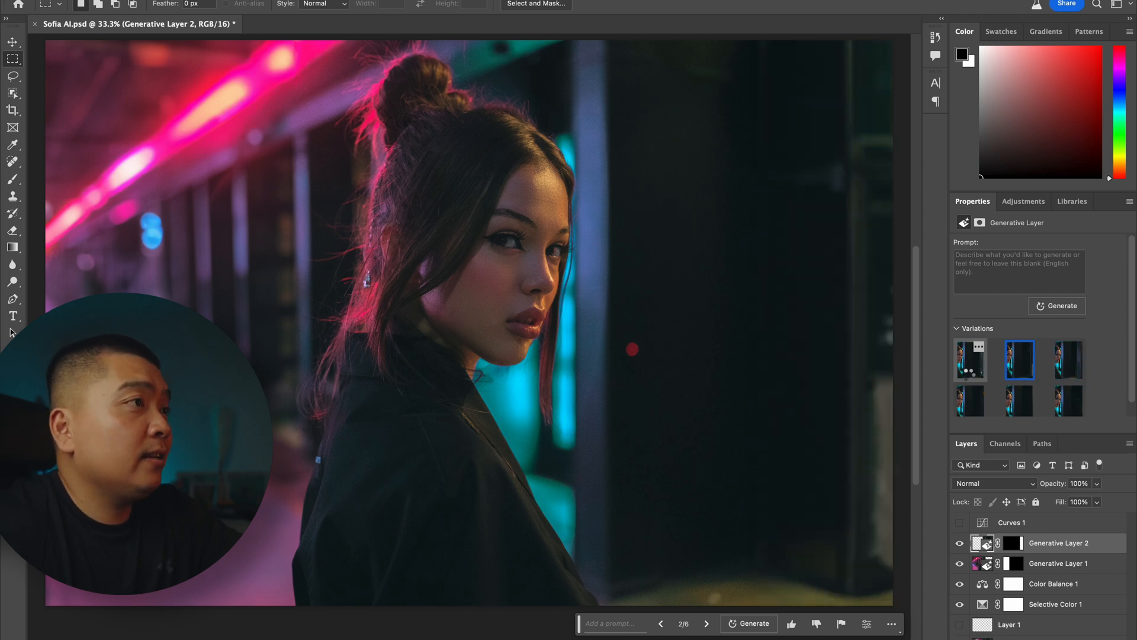
click(972, 379)
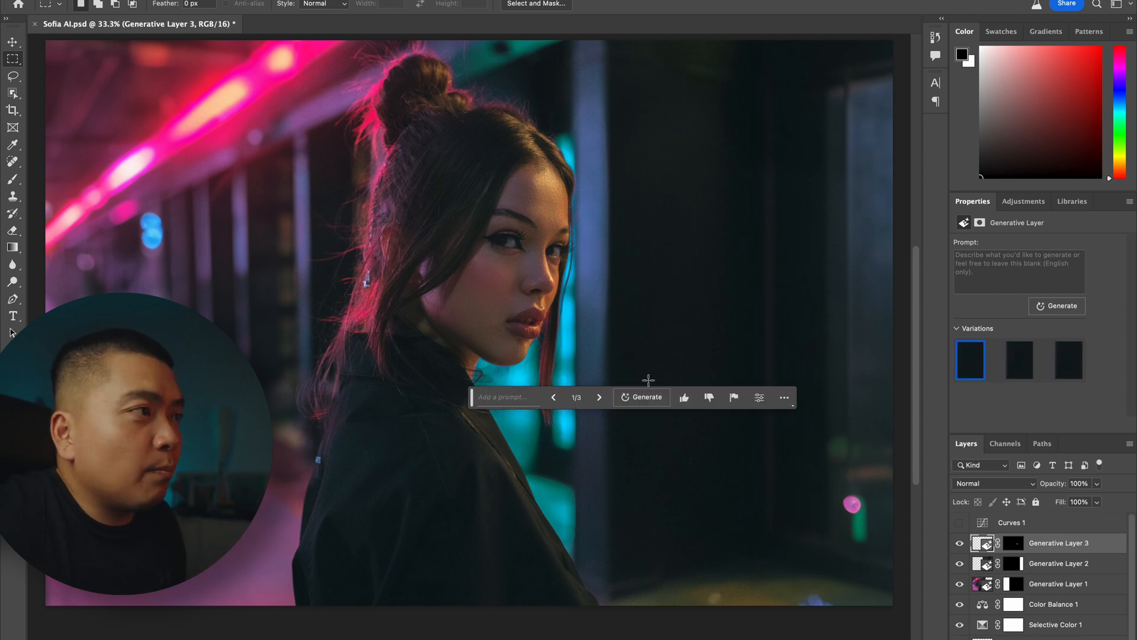
Move the contextual task bar away from the woman's hair toward the photo's lower edge
drag(470, 397, 315, 584)
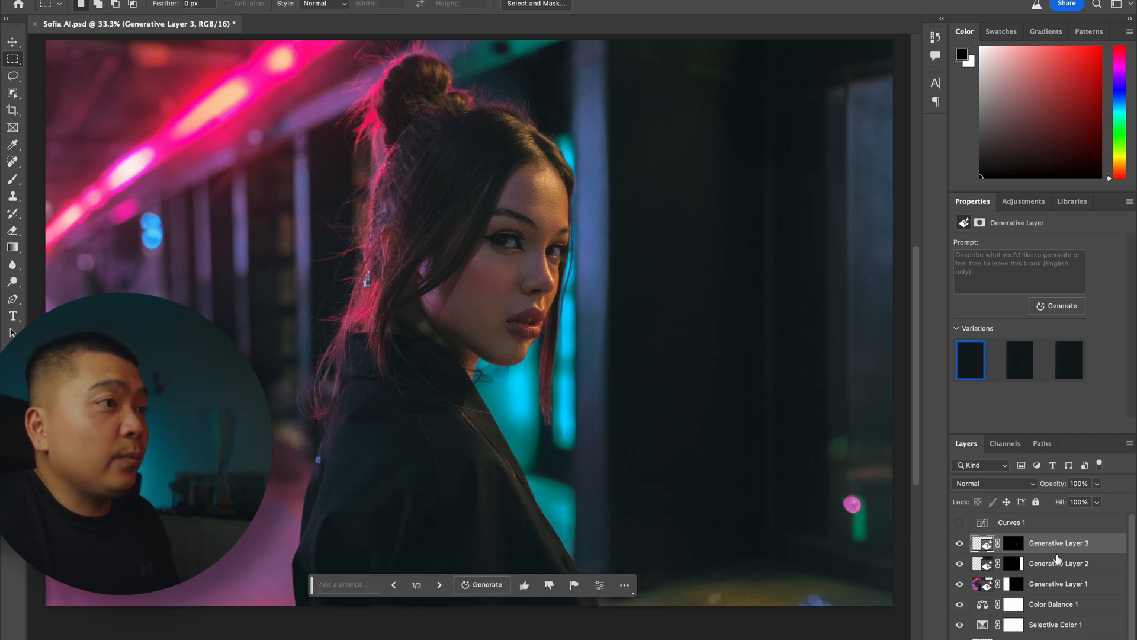
scroll(997, 557, down, 1)
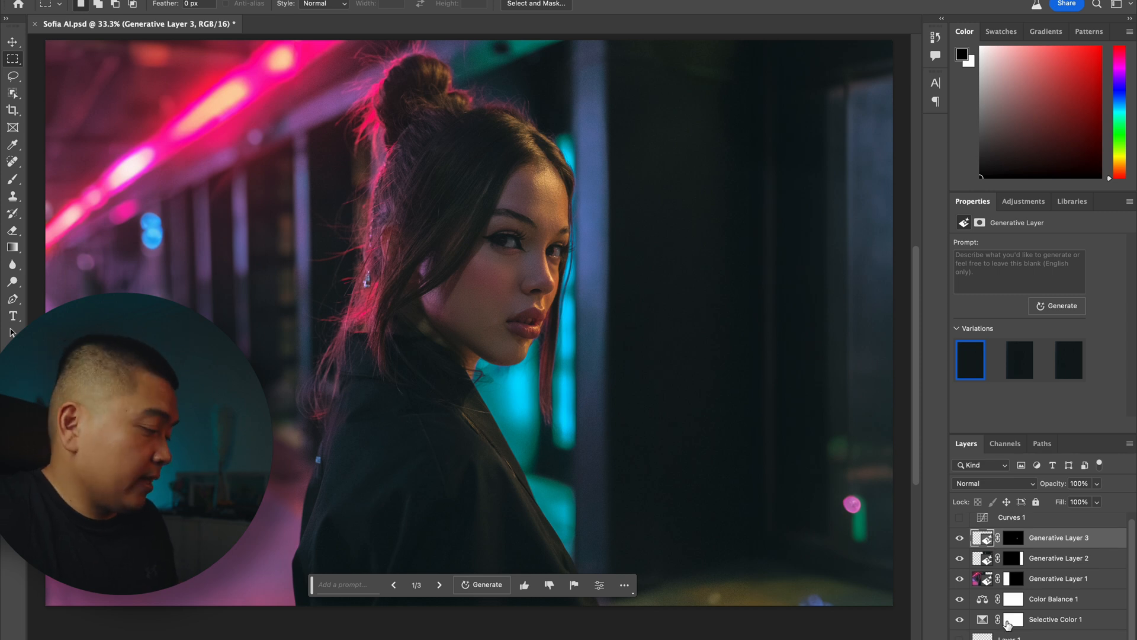
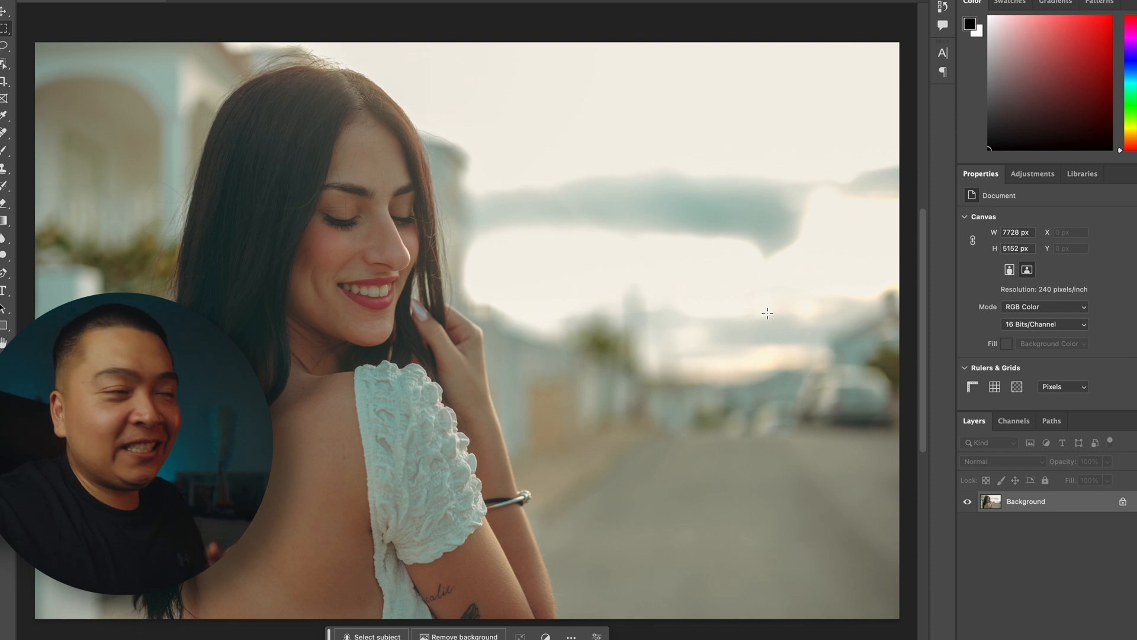
Try a blank-prompt Generative Fill on a lasso selection covering the whole street background to the right of the smiling woman
key(l)
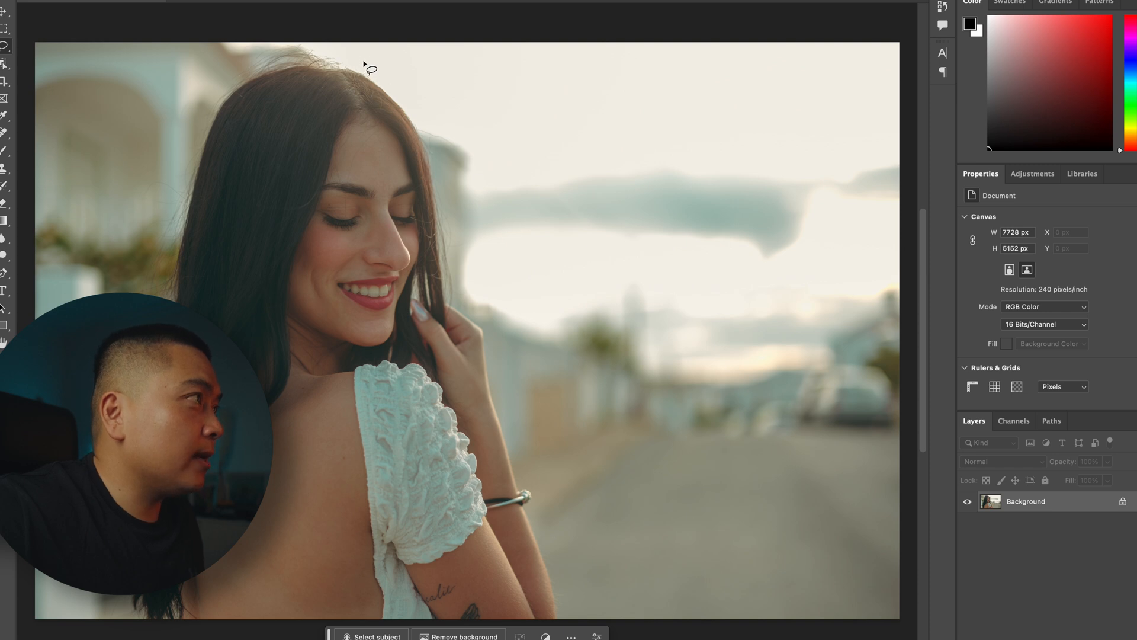
mouse_move(367, 69)
mouse_down()
mouse_move(435, 120)
mouse_move(457, 296)
mouse_move(506, 363)
mouse_move(589, 599)
mouse_move(635, 628)
mouse_move(934, 638)
mouse_move(937, 429)
mouse_move(911, 16)
mouse_move(437, 15)
mouse_move(312, 28)
mouse_move(304, 38)
mouse_move(333, 59)
mouse_up()
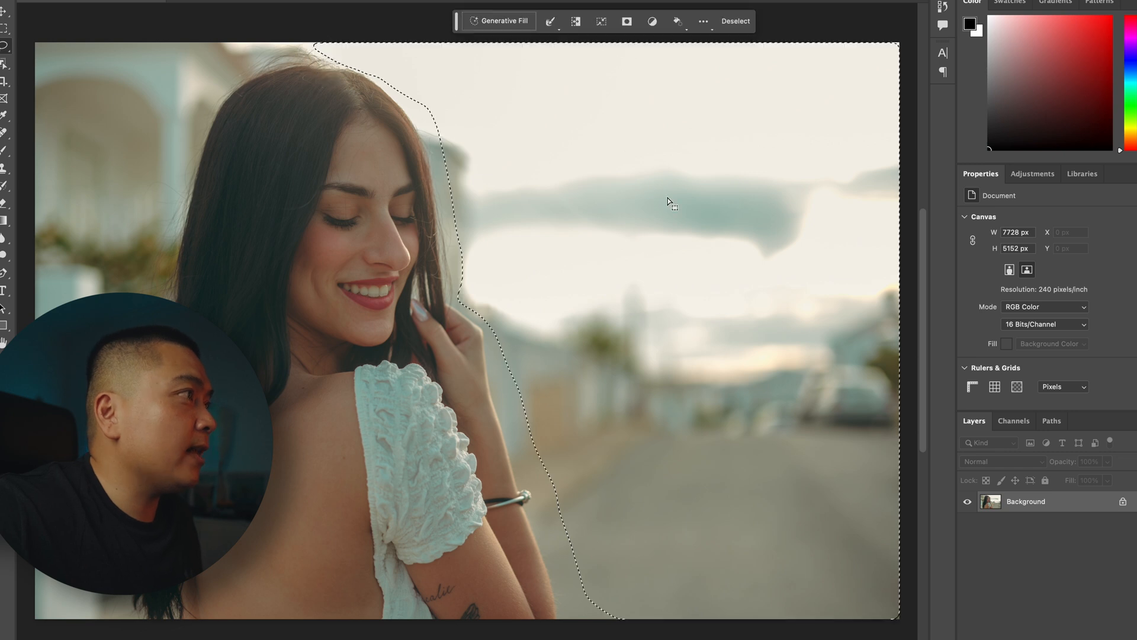
click(509, 20)
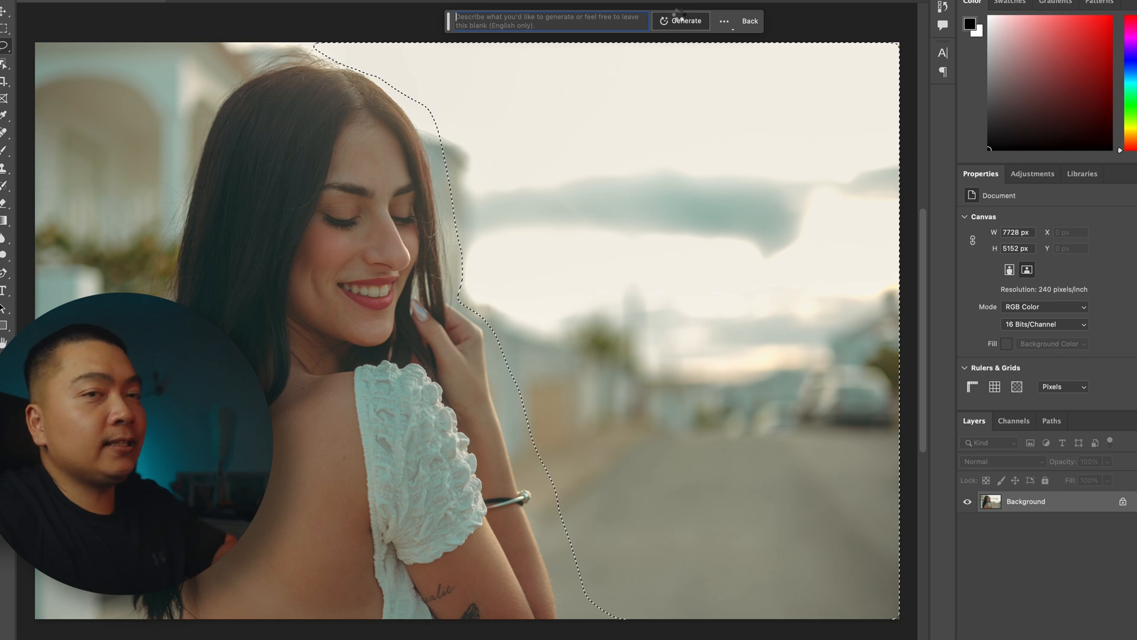
click(680, 20)
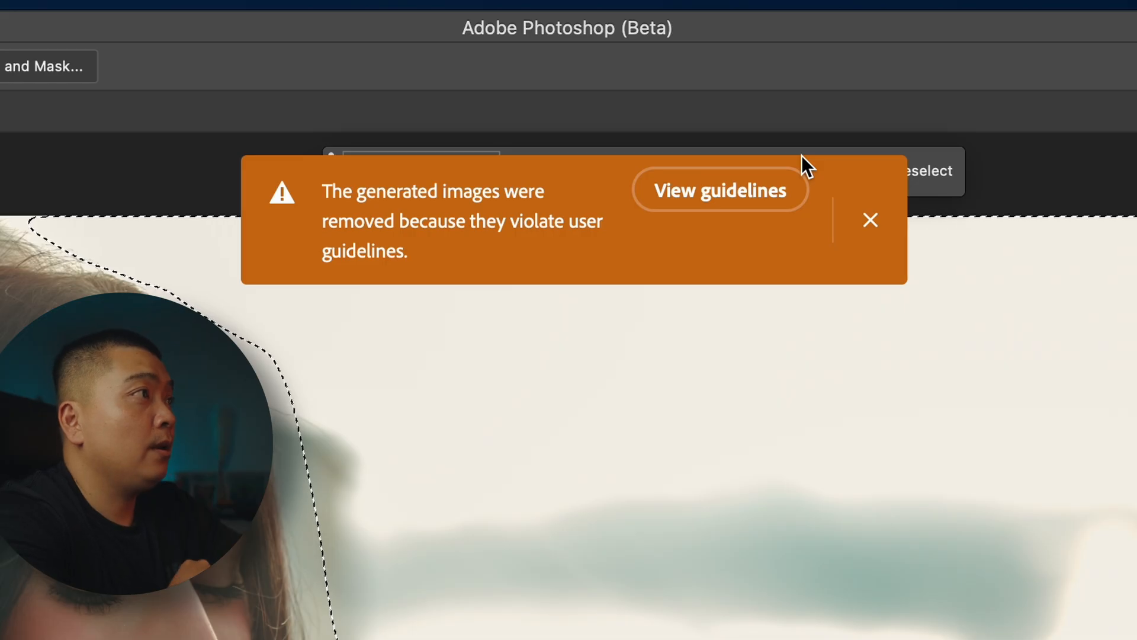
click(759, 192)
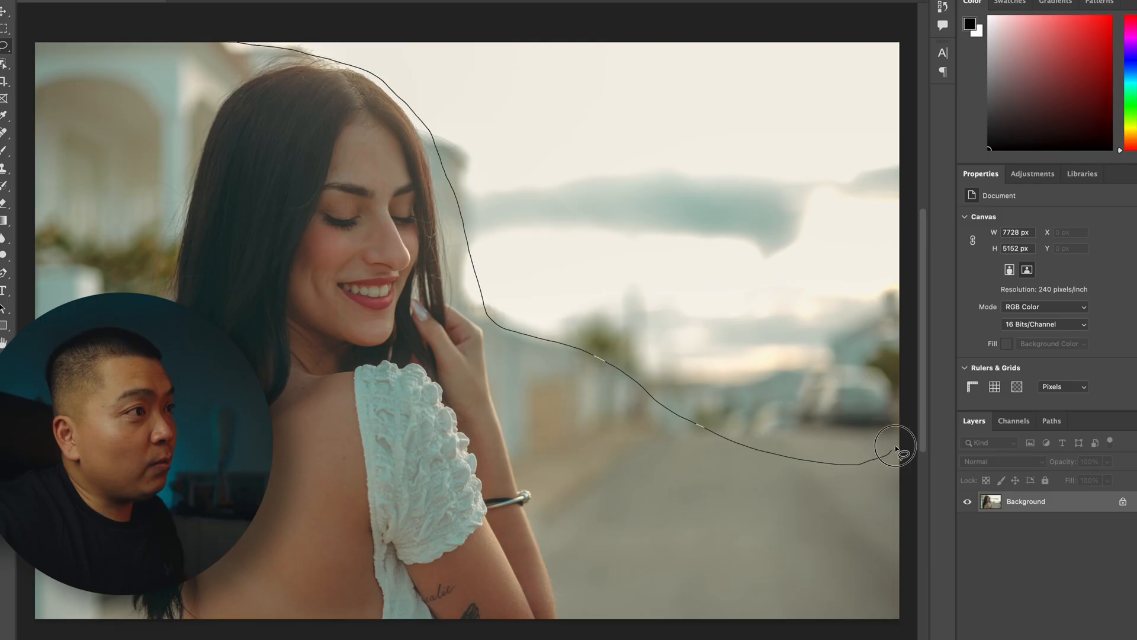
Retry the blank Generative Fill with a lasso selection of only the sky and distant buildings and with a rectangular selection, and select the generated layer
mouse_move(895, 448)
mouse_down()
mouse_move(913, 403)
mouse_move(906, 25)
mouse_move(826, 17)
mouse_move(237, 42)
mouse_up()
click(466, 492)
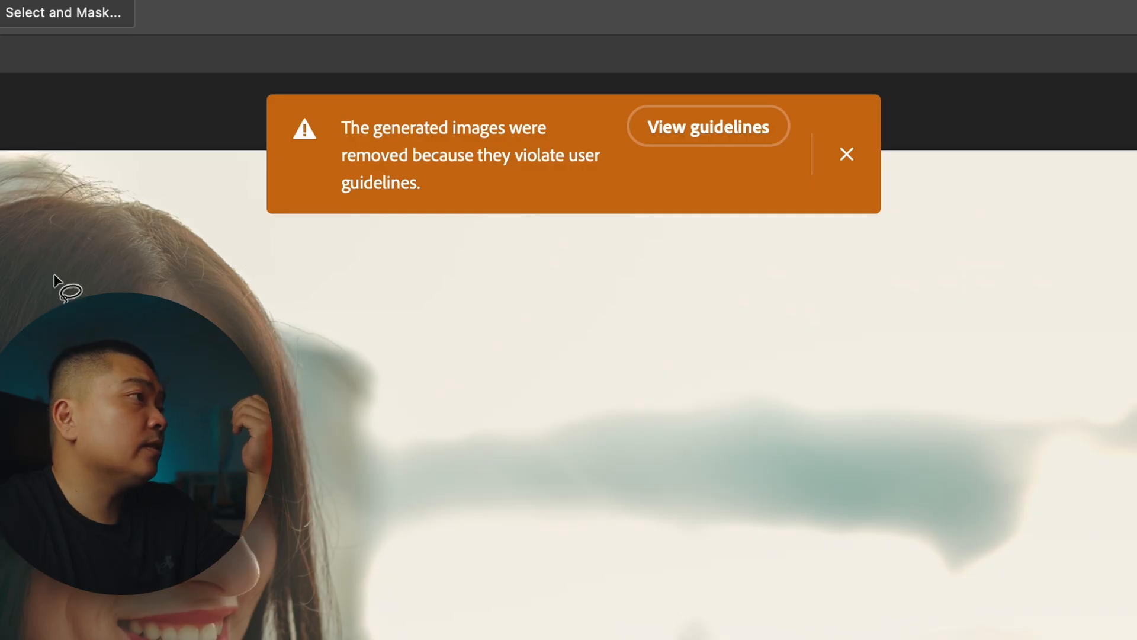
key(m)
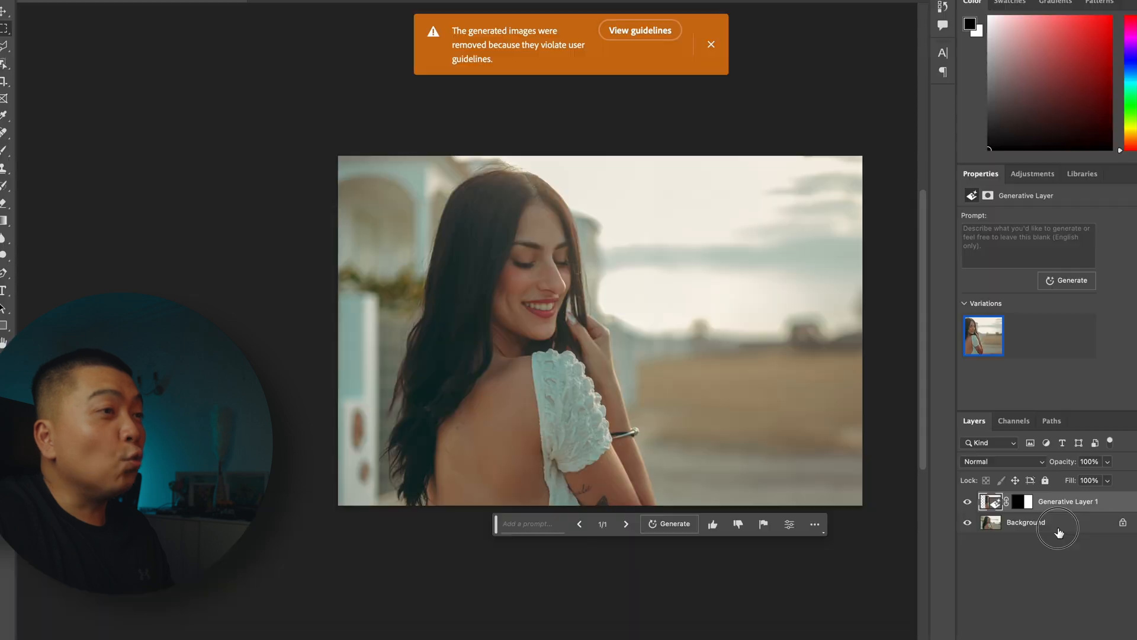
click(1066, 508)
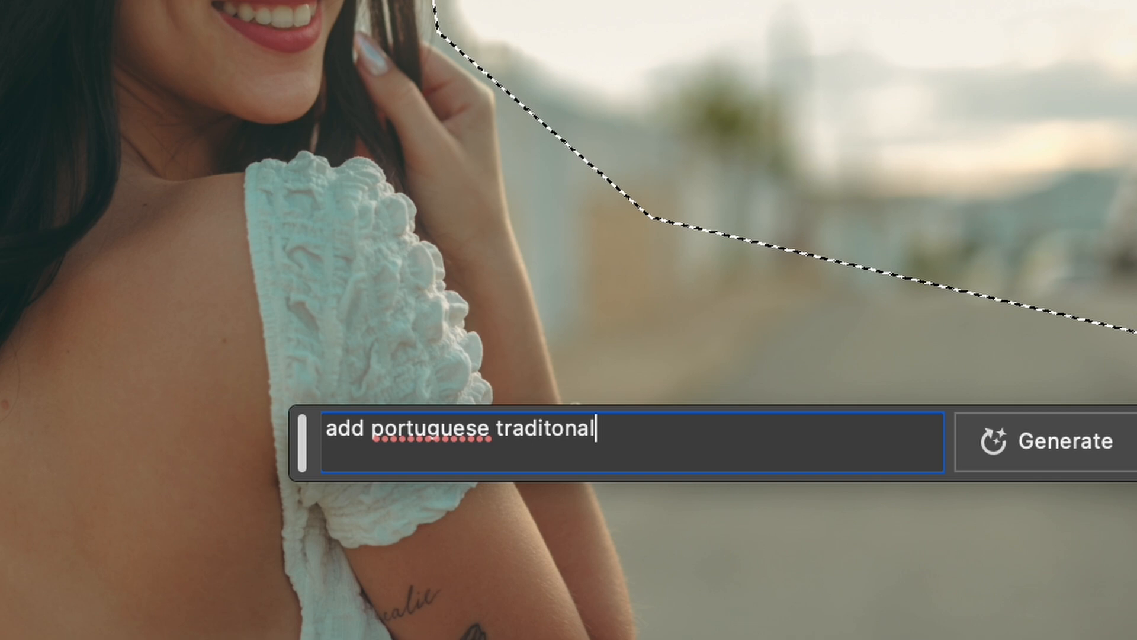
Complete the fill prompt as "add Portuguese traditional homes", correct its two misspelled words, and generate the background
text(homes)
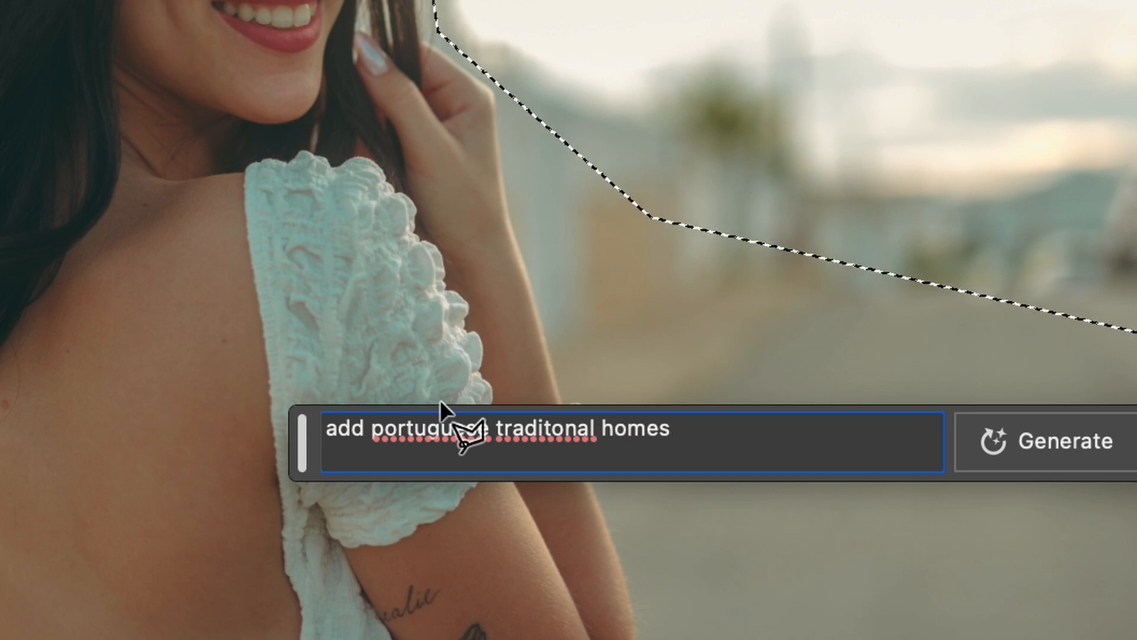
right_click(557, 440)
click(753, 18)
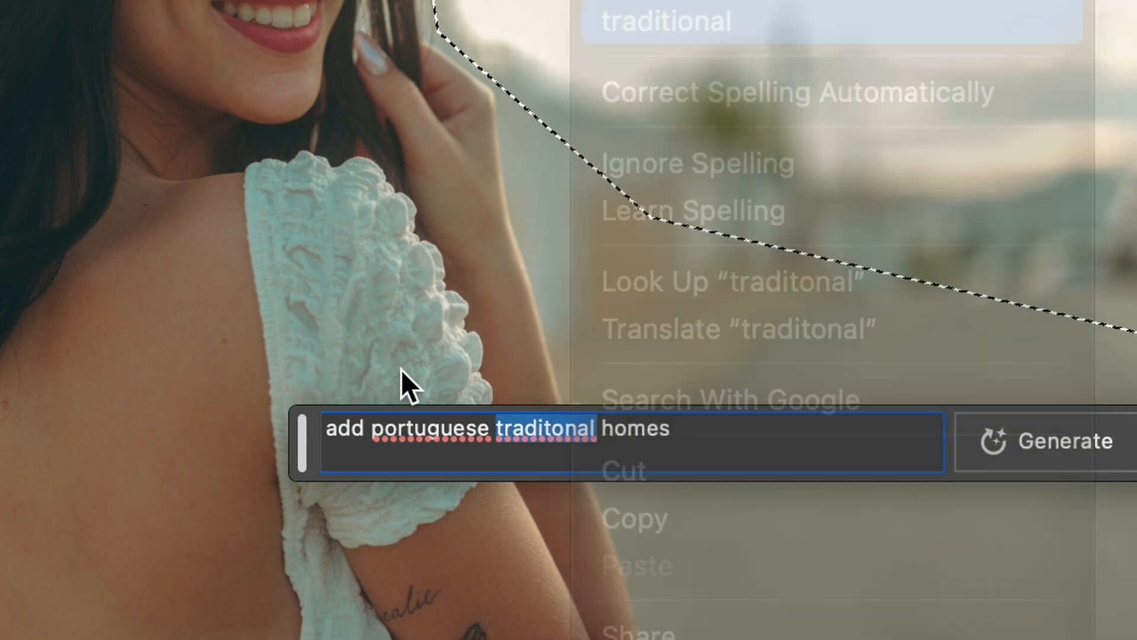
right_click(405, 415)
click(541, 104)
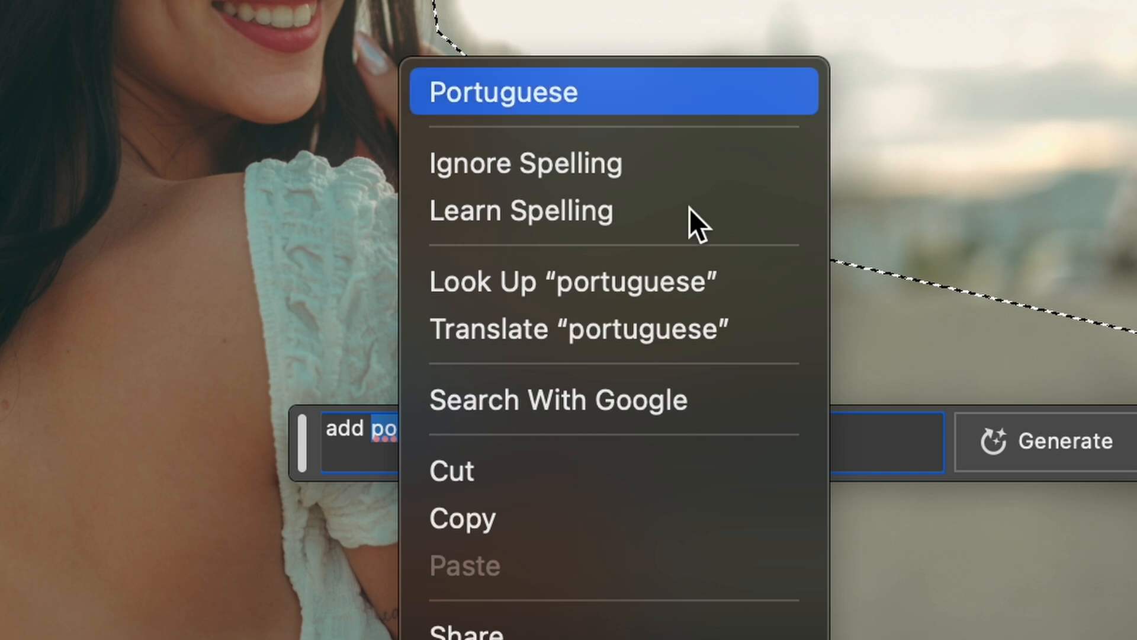
click(1056, 433)
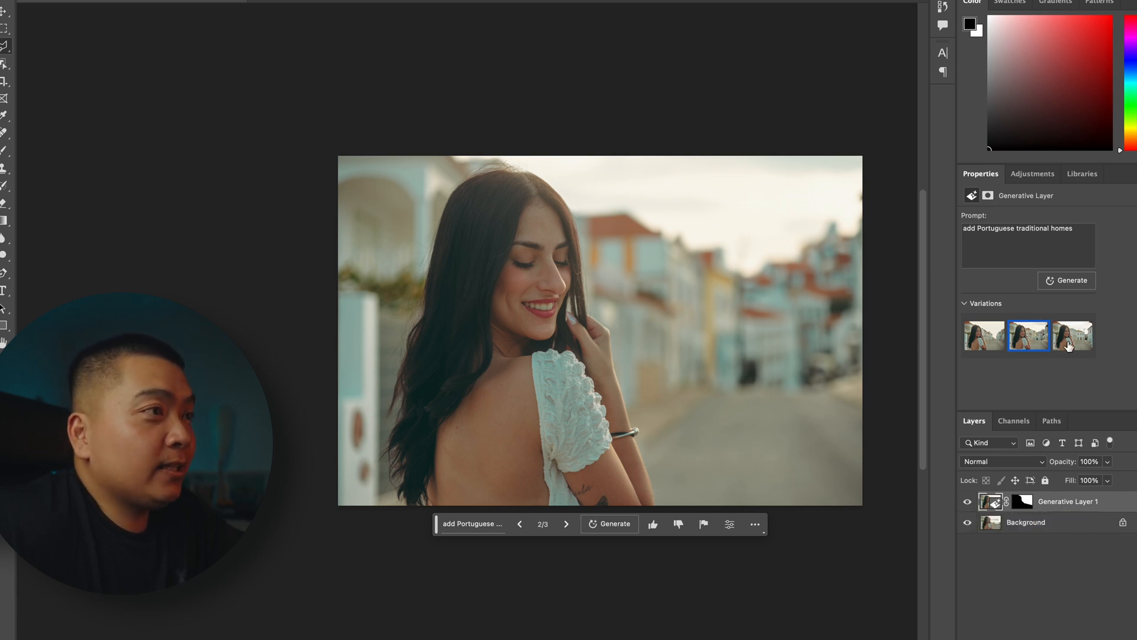
Preview the variations of the Portuguese homes background and choose the third one
click(984, 335)
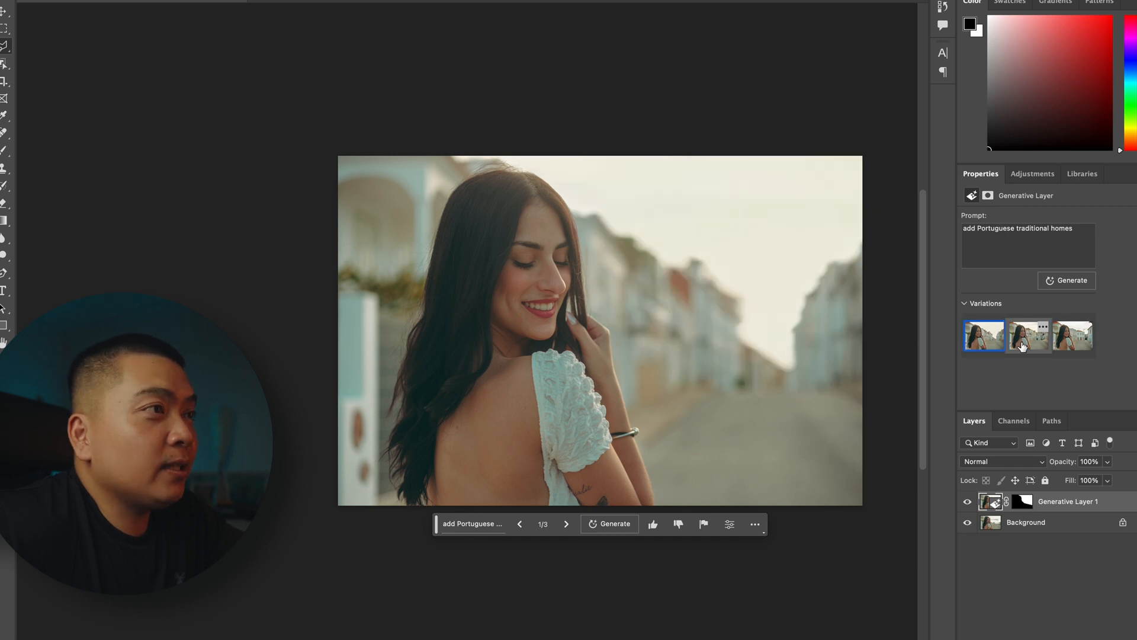
click(1028, 336)
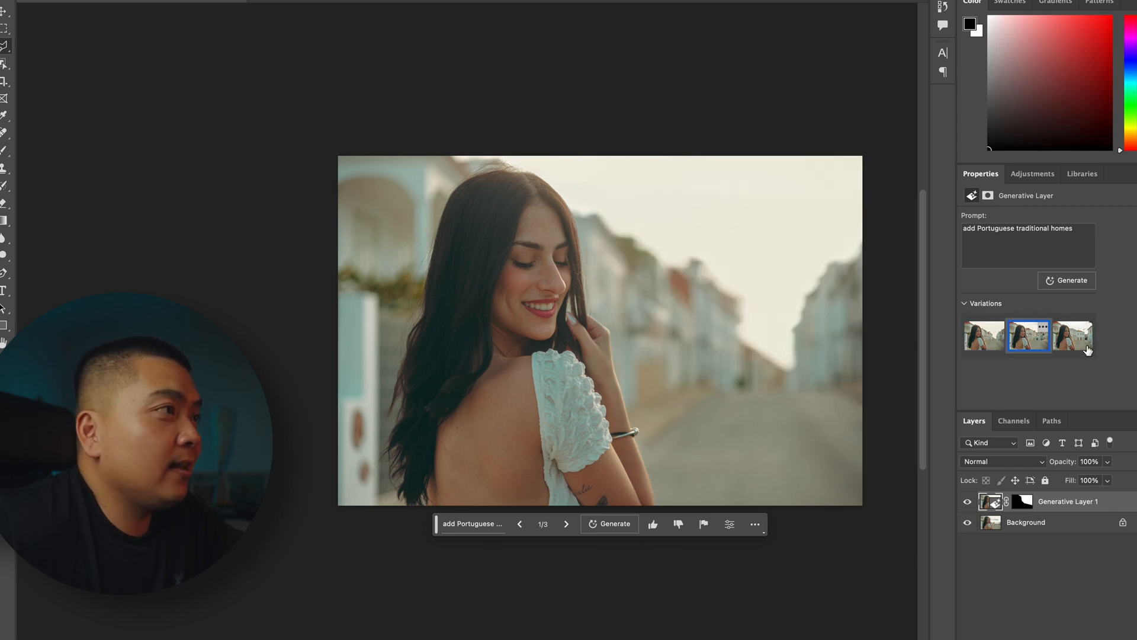
click(1072, 350)
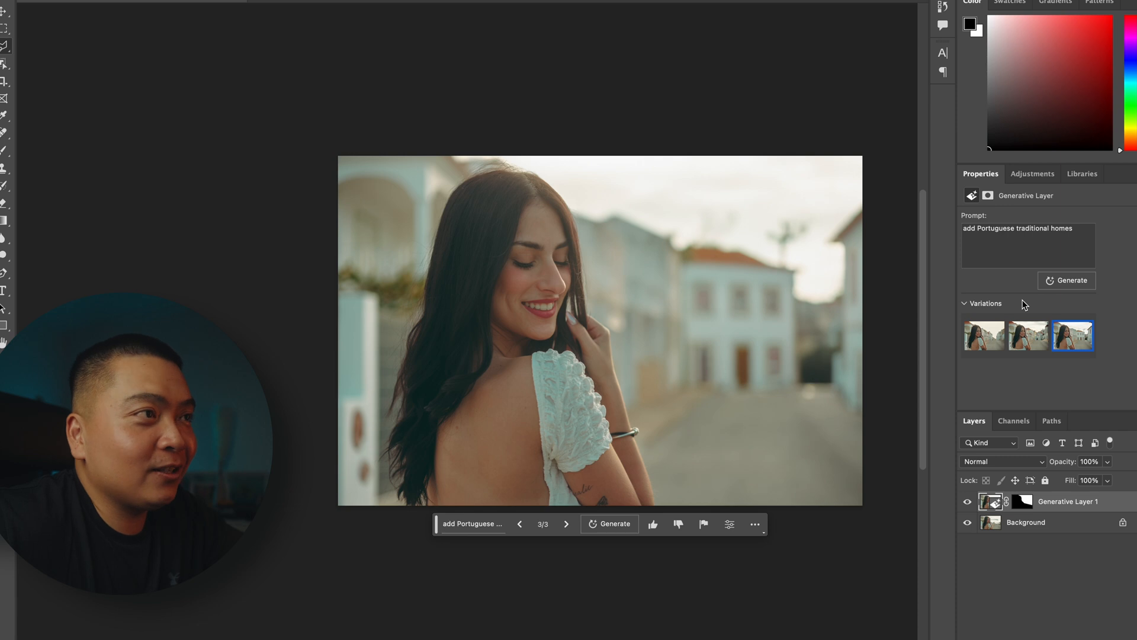
Switch the Portuguese homes background to its second variation and generate "clouds" in a selection of the sky above the houses
click(1026, 326)
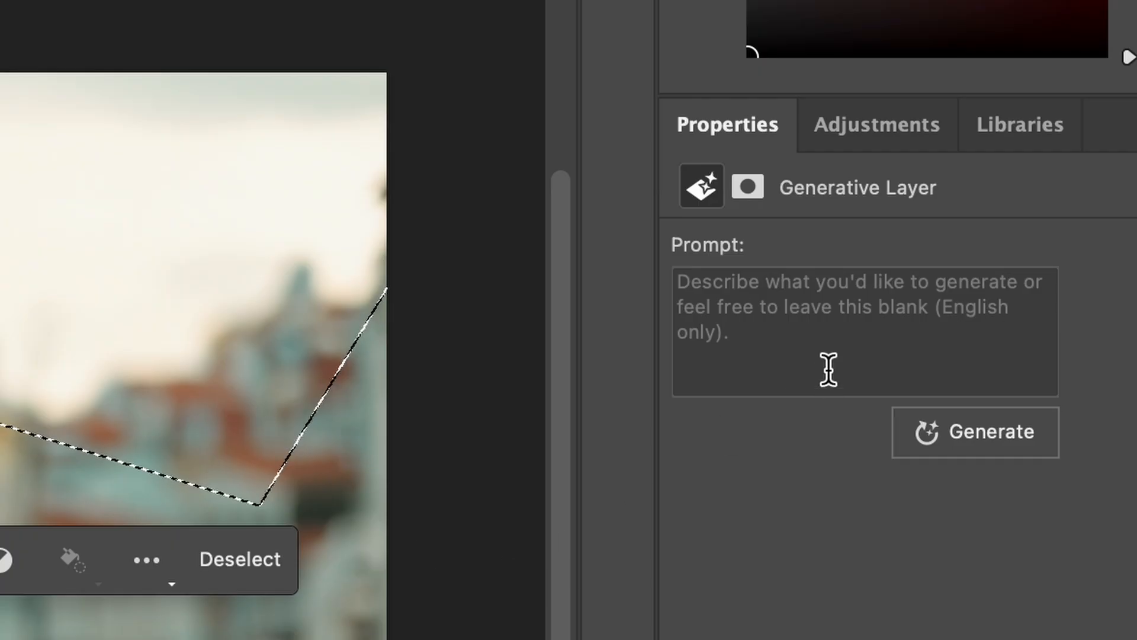
click(833, 320)
text(clouds)
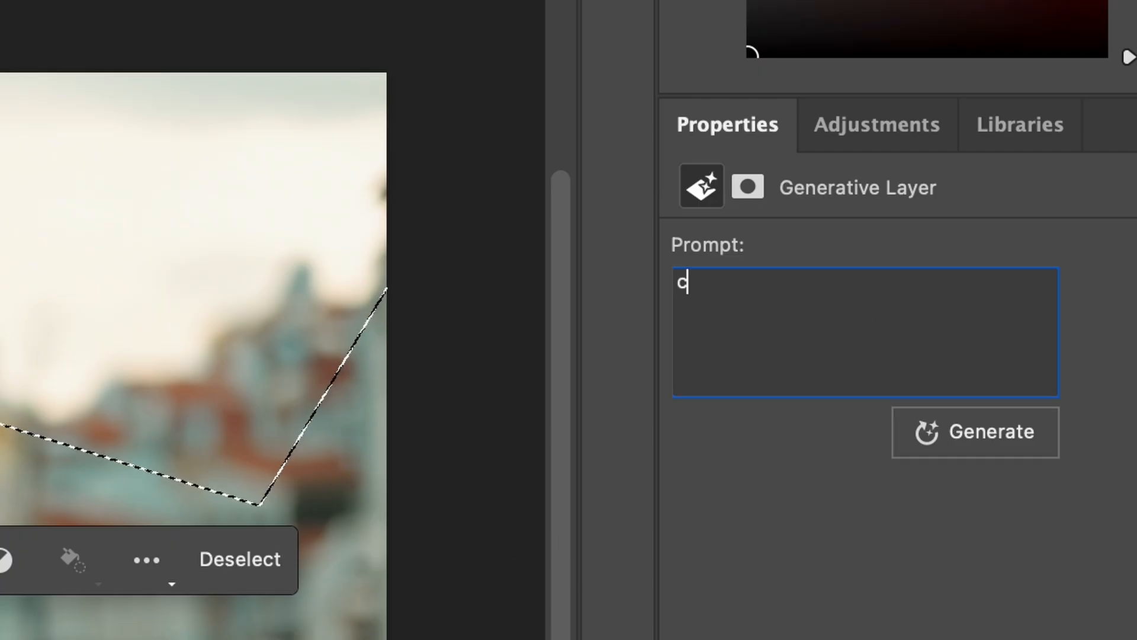
click(1001, 447)
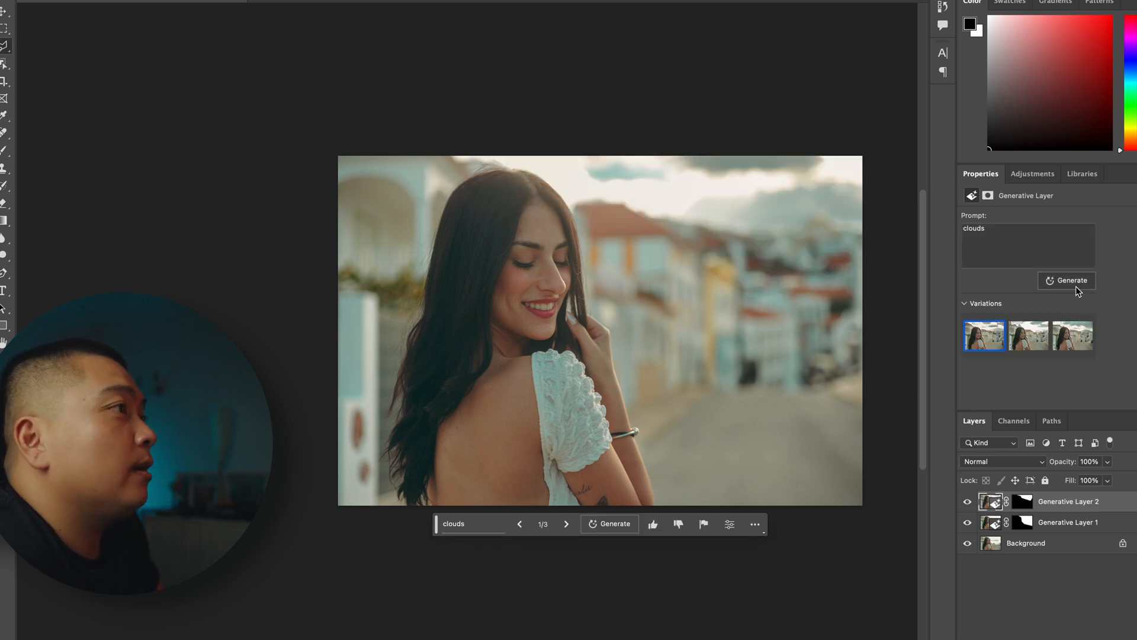
Preview the second and third cloud variations, then generate another set and choose its third variation for the sky
click(1029, 336)
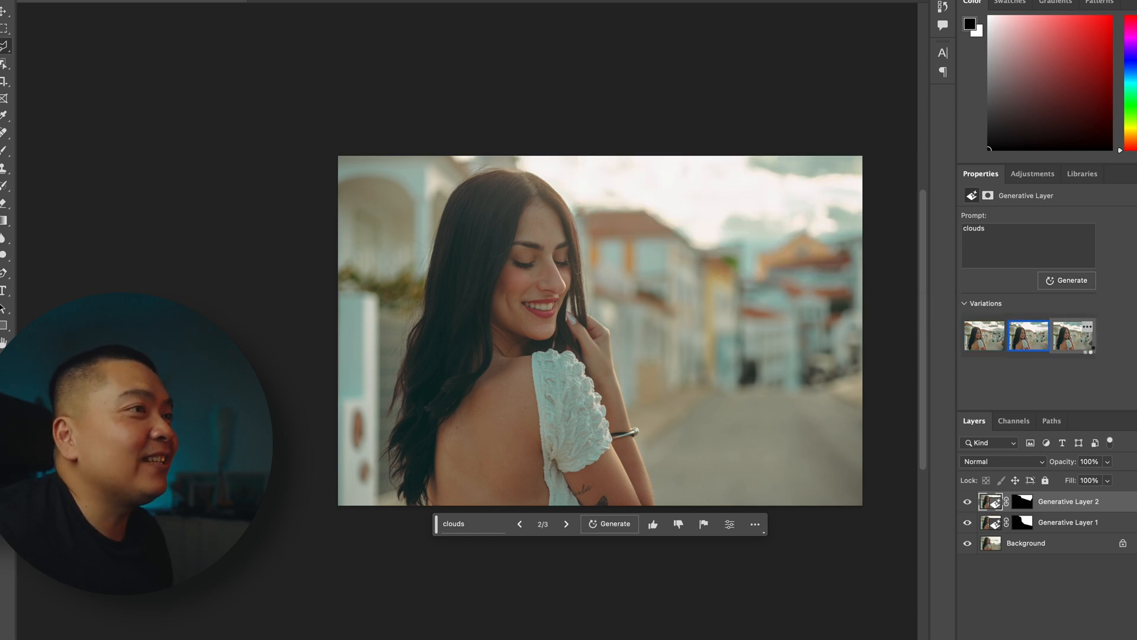
click(1073, 336)
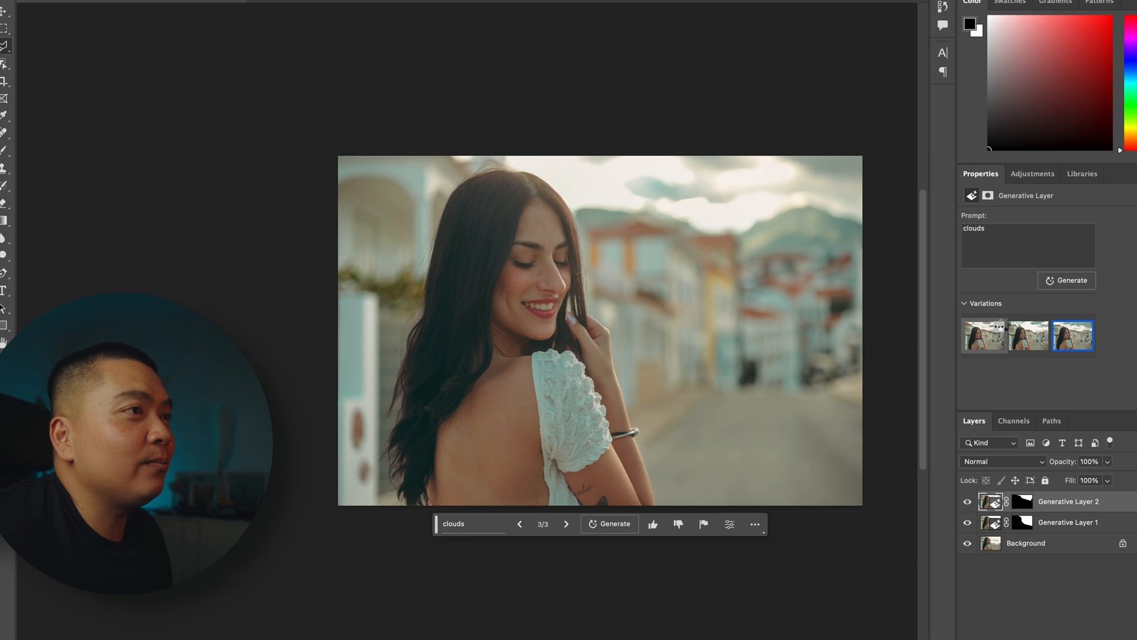
click(1068, 280)
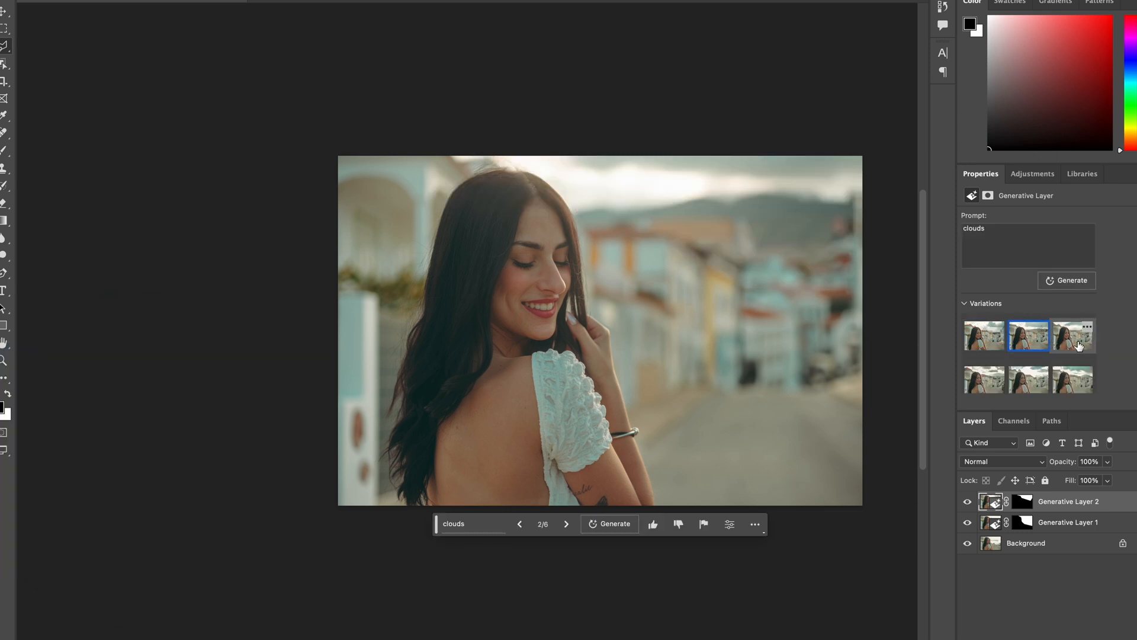
click(1073, 335)
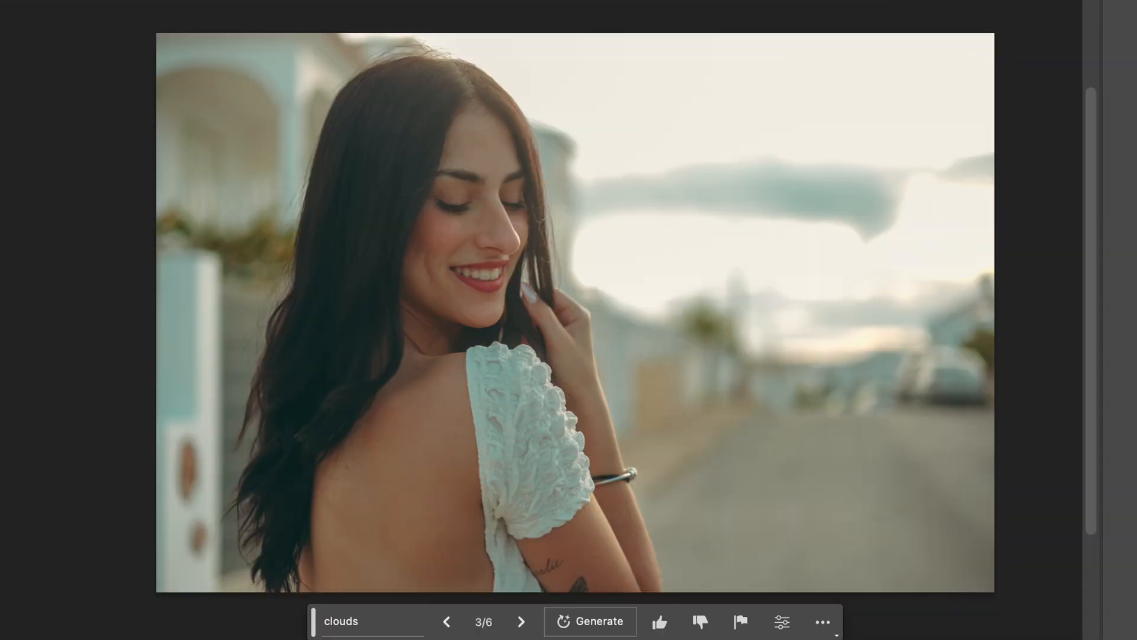
key(super+)
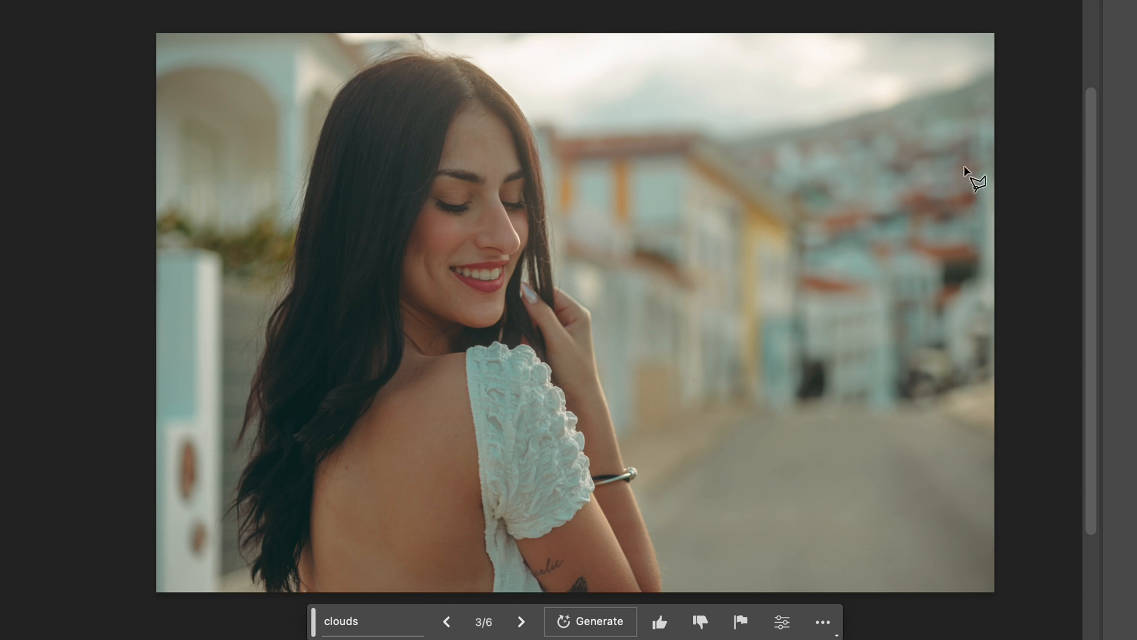